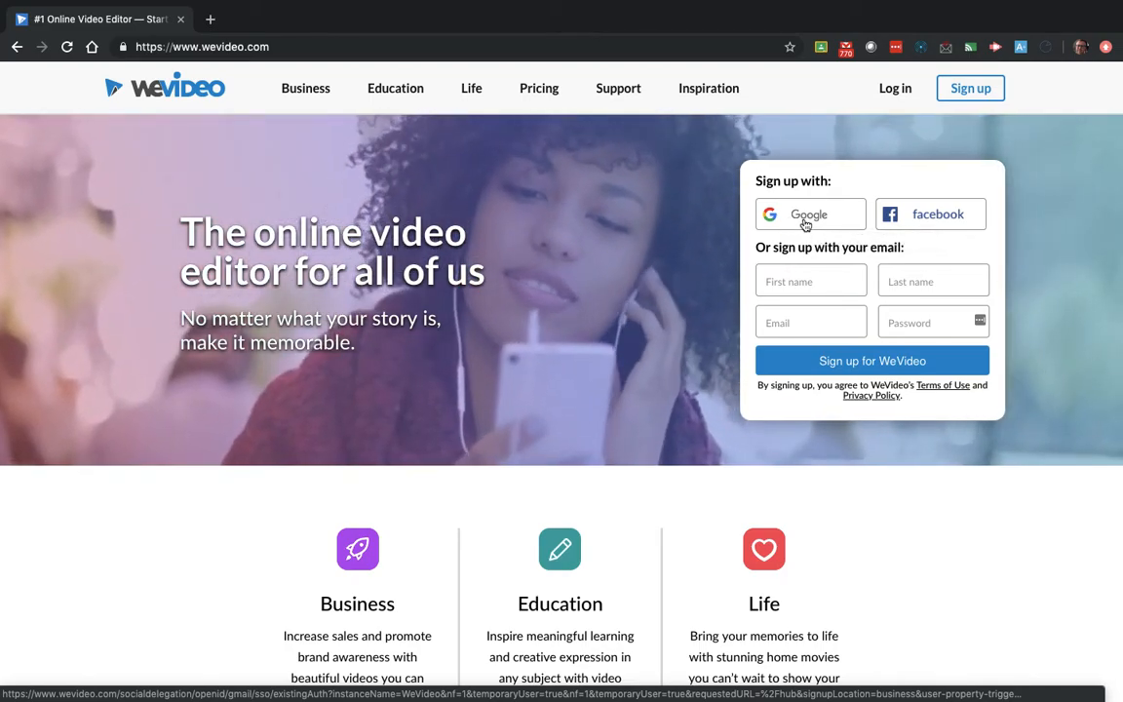
# - Sign in to WeVideo with Google and start editing a new blank edit
pyautogui.click(805, 225)
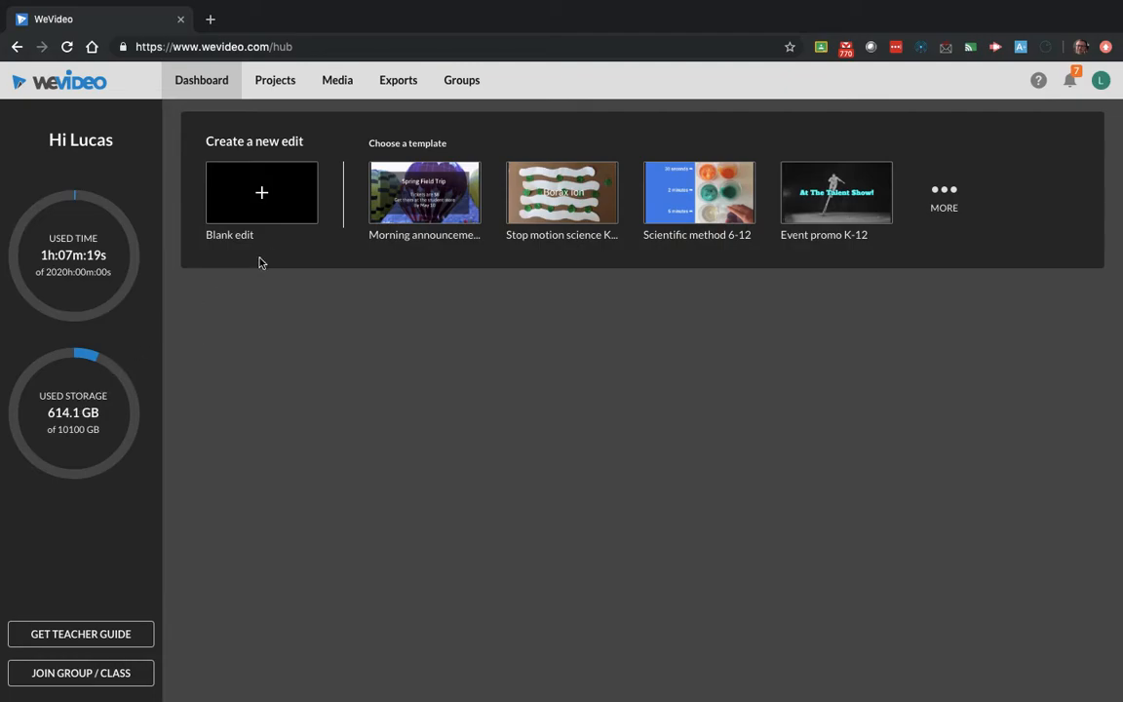
pyautogui.click(306, 203)
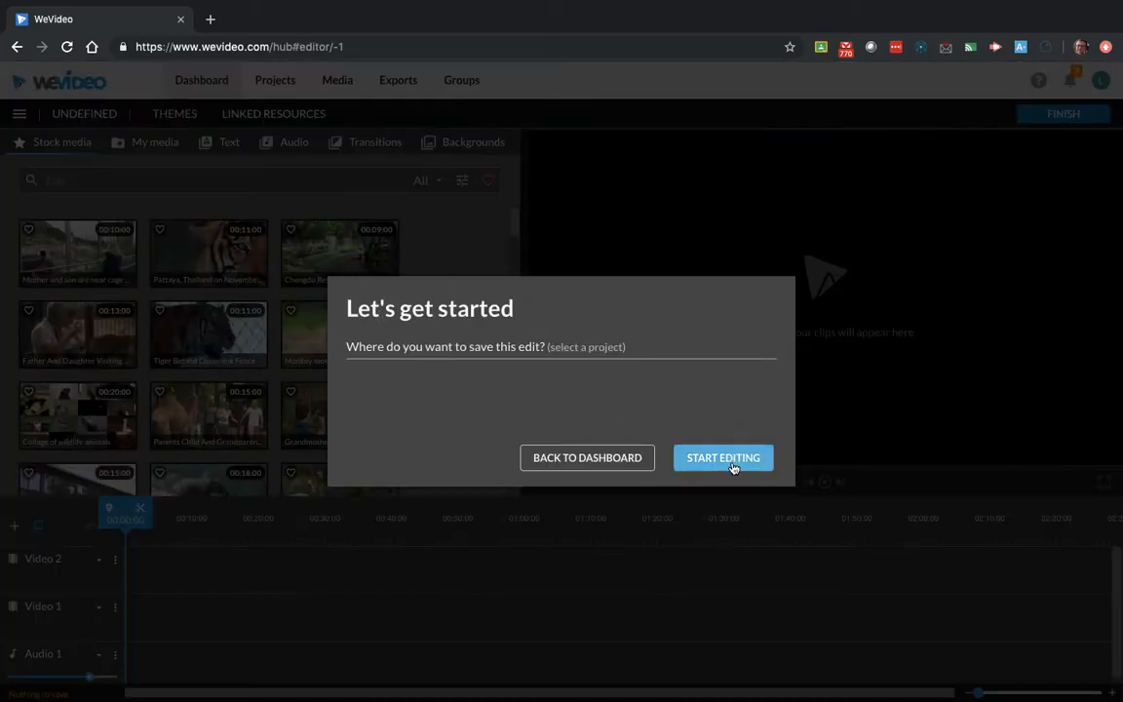
pyautogui.click(727, 470)
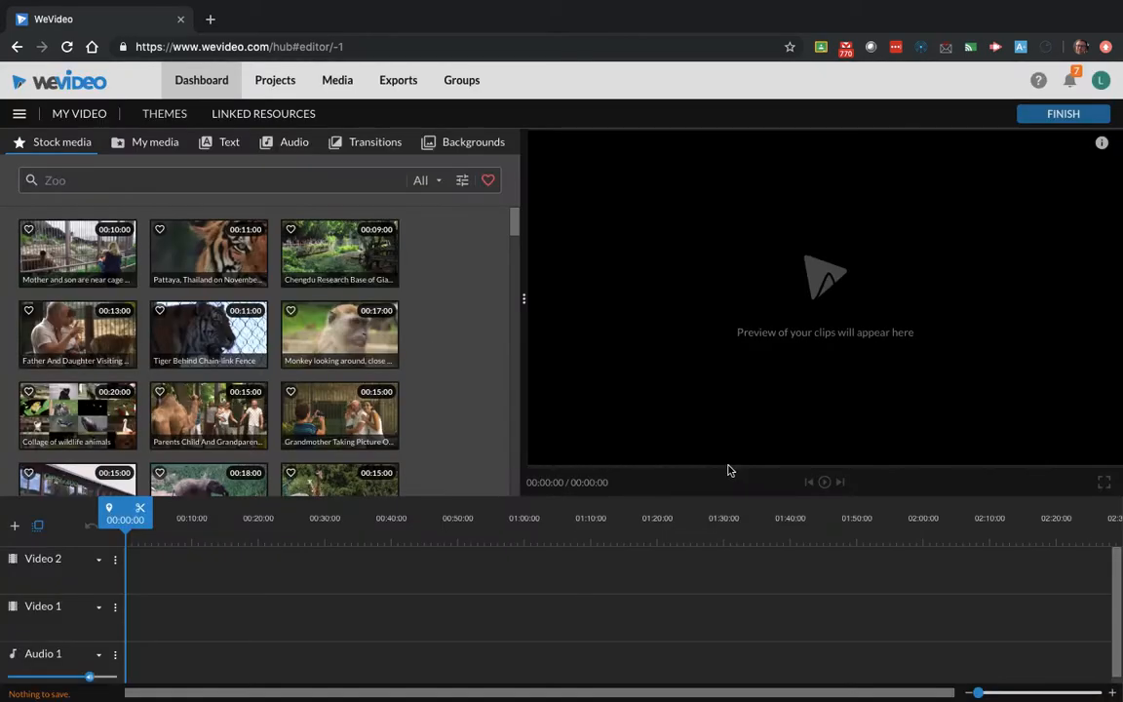
# - Record a webcam clip of about 8 seconds with the FaceTime HD Camera and save it to My media
pyautogui.click(145, 146)
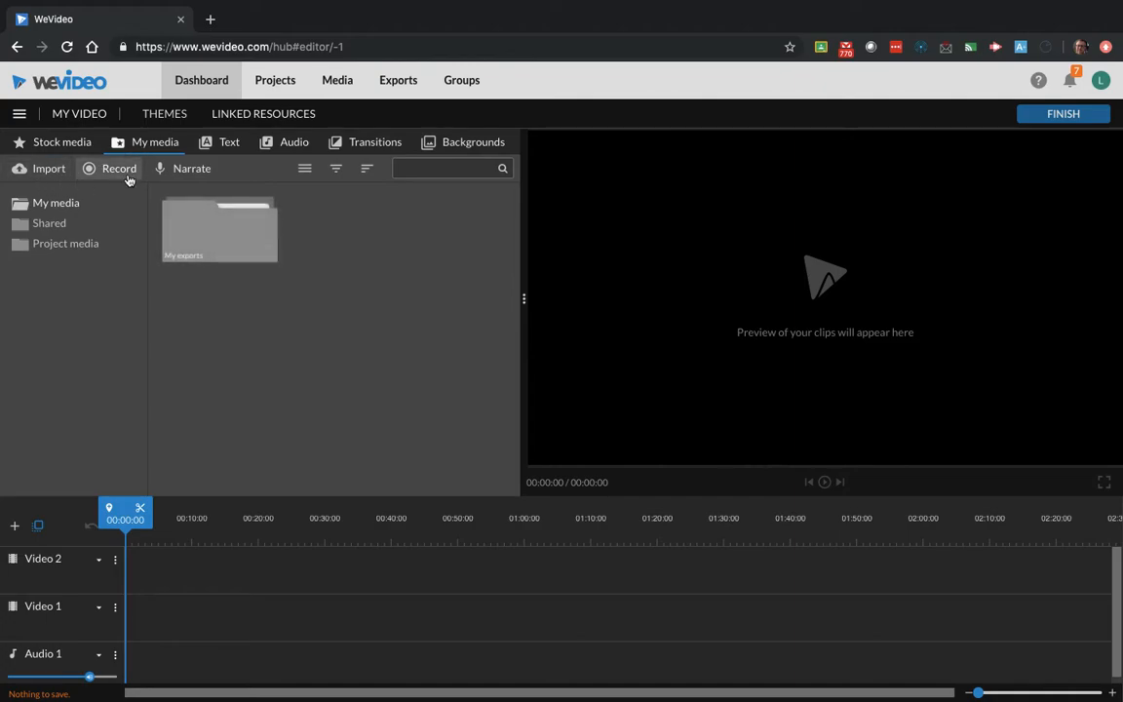
pyautogui.click(119, 171)
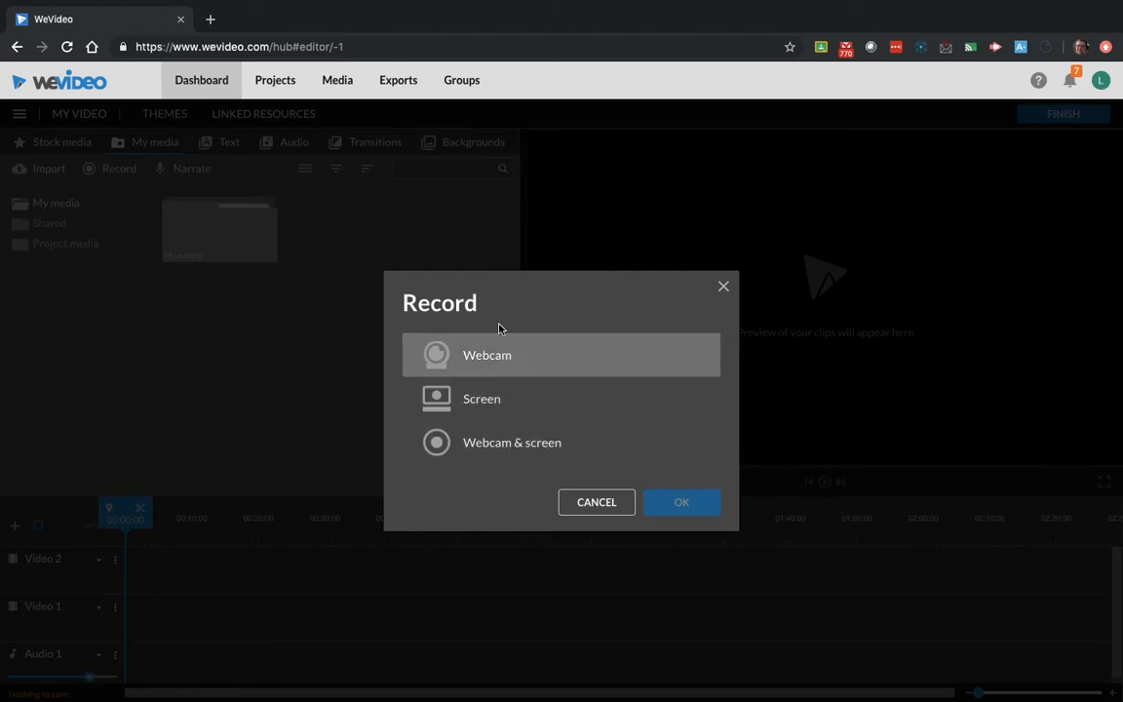
pyautogui.click(511, 376)
pyautogui.click(678, 503)
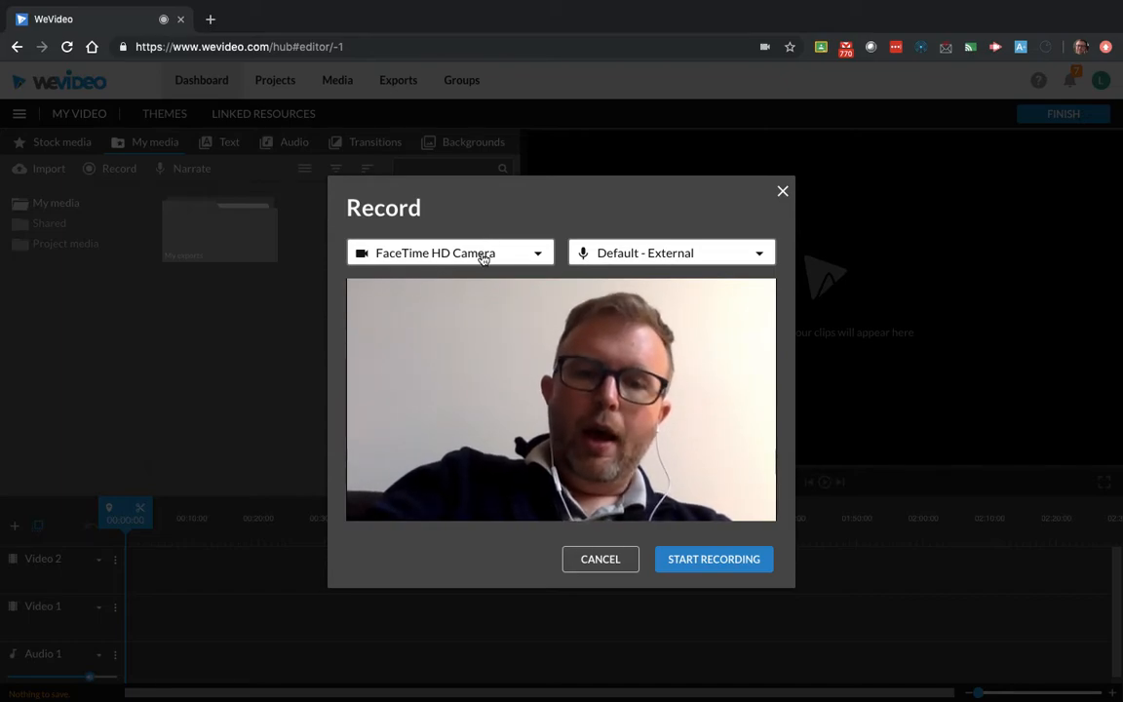
pyautogui.moveTo(267, 15)
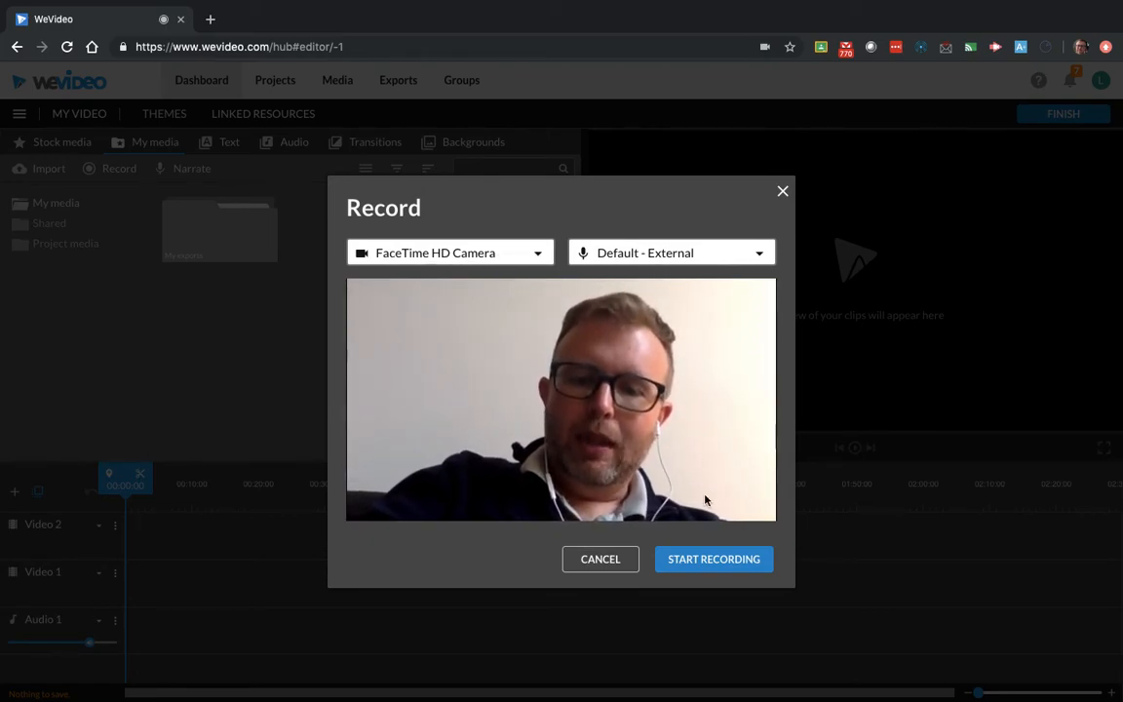
pyautogui.click(709, 572)
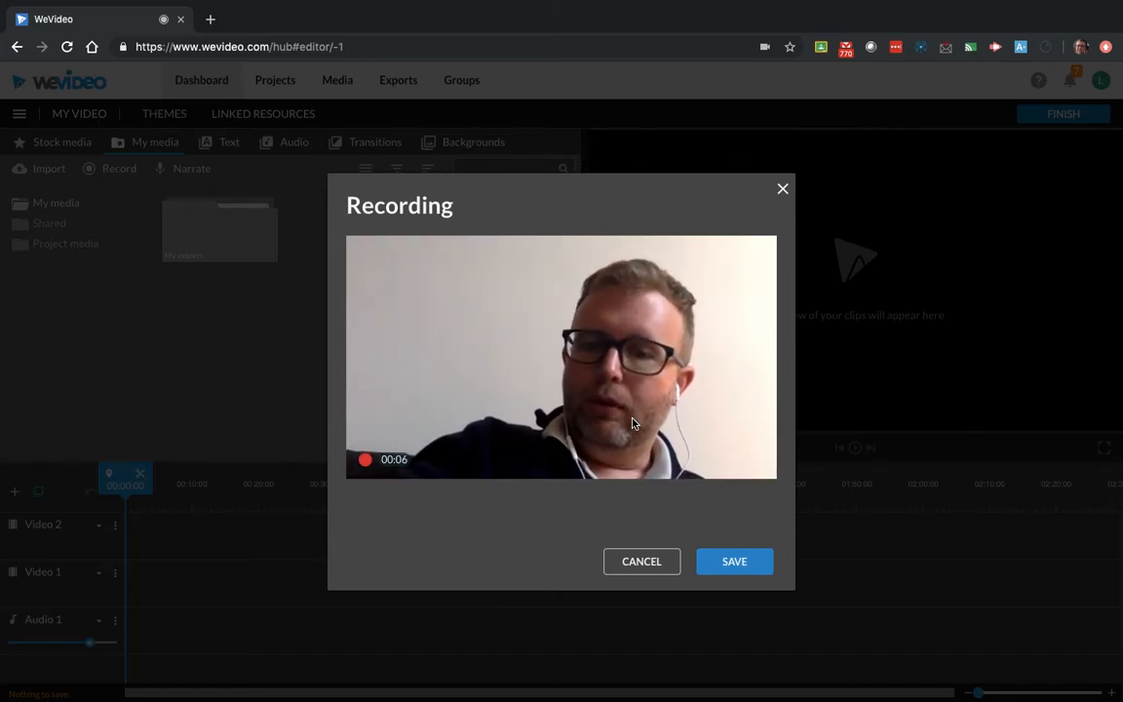
pyautogui.click(753, 571)
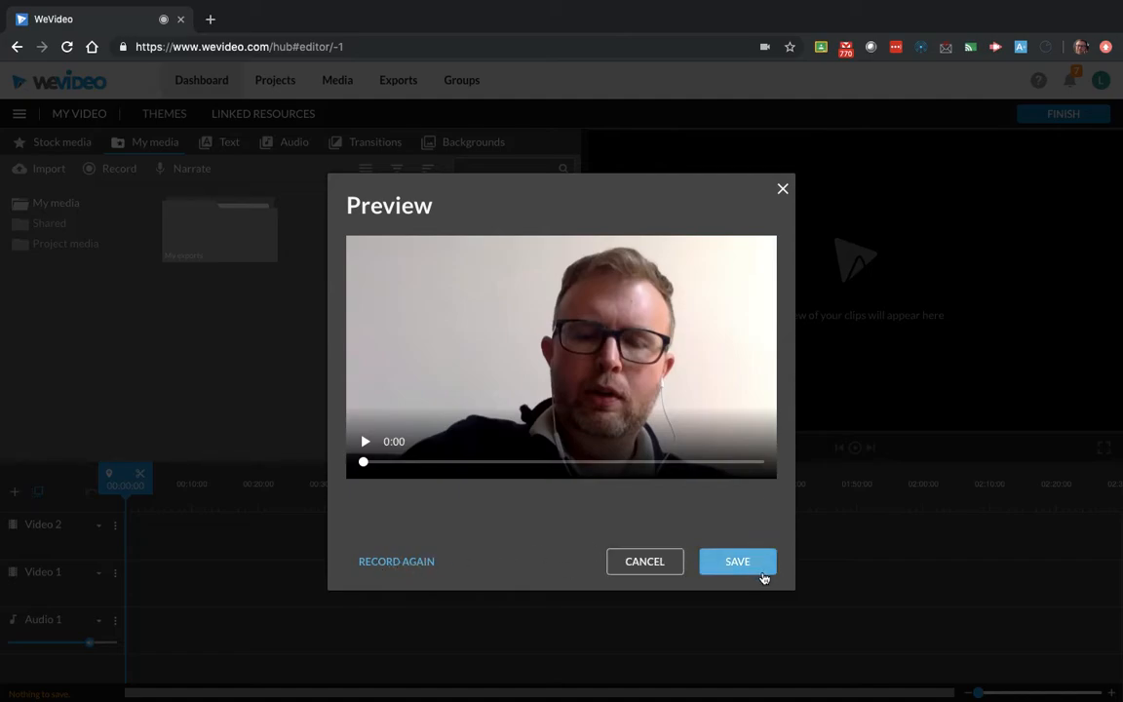
pyautogui.click(743, 565)
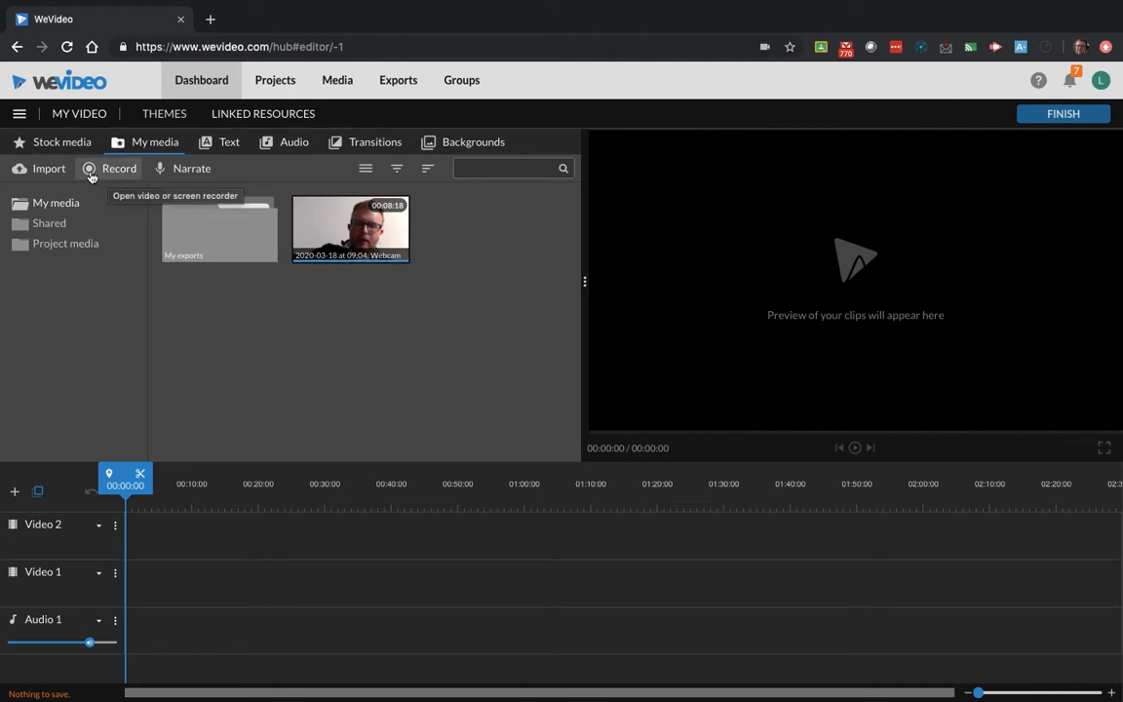
# - Set up a screen-only recording with Default - External Microphone (Built-in) as the audio source
pyautogui.click(91, 174)
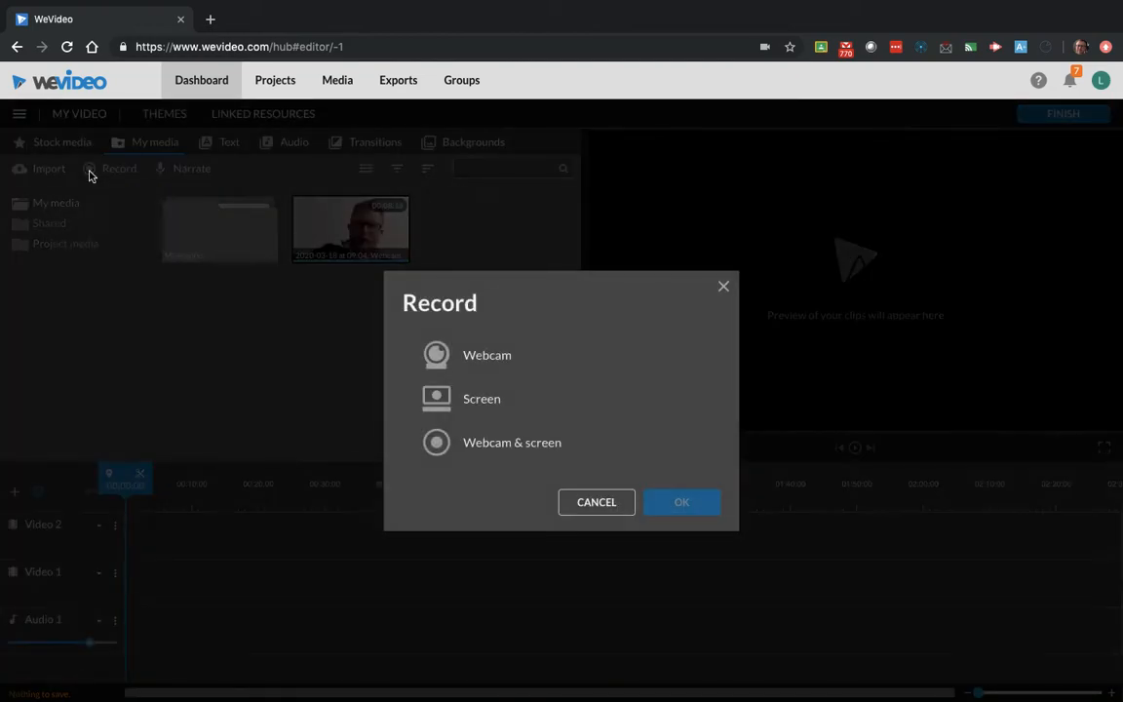
pyautogui.click(489, 393)
pyautogui.click(682, 502)
pyautogui.click(563, 344)
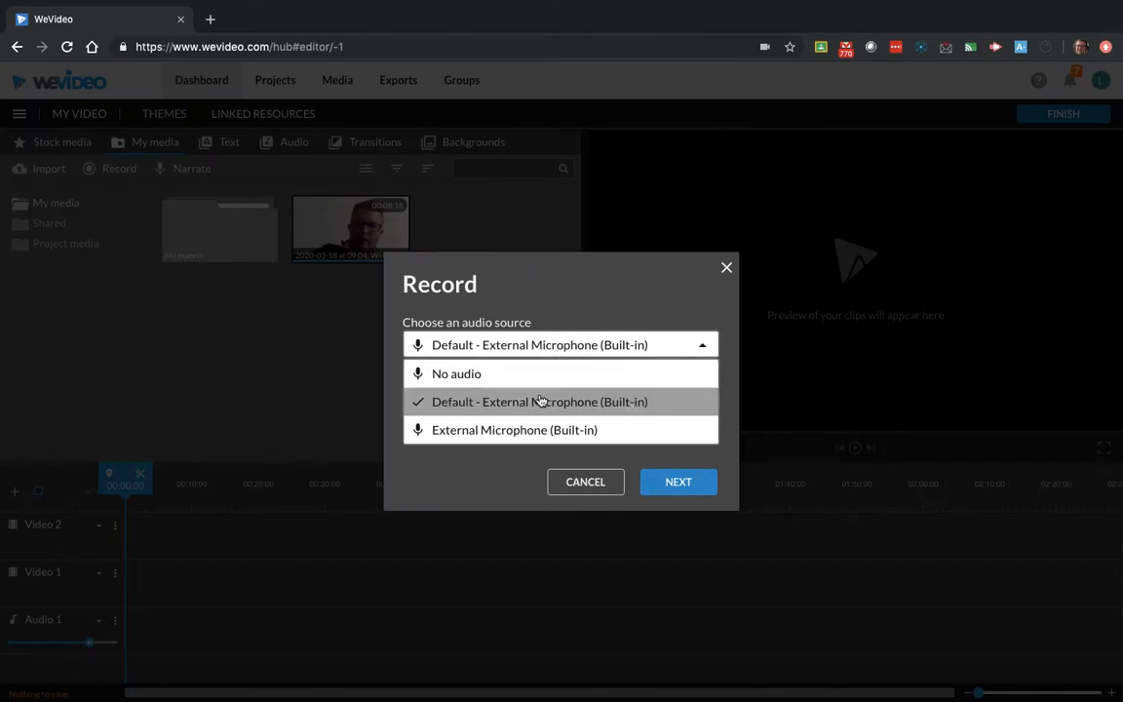
pyautogui.click(629, 292)
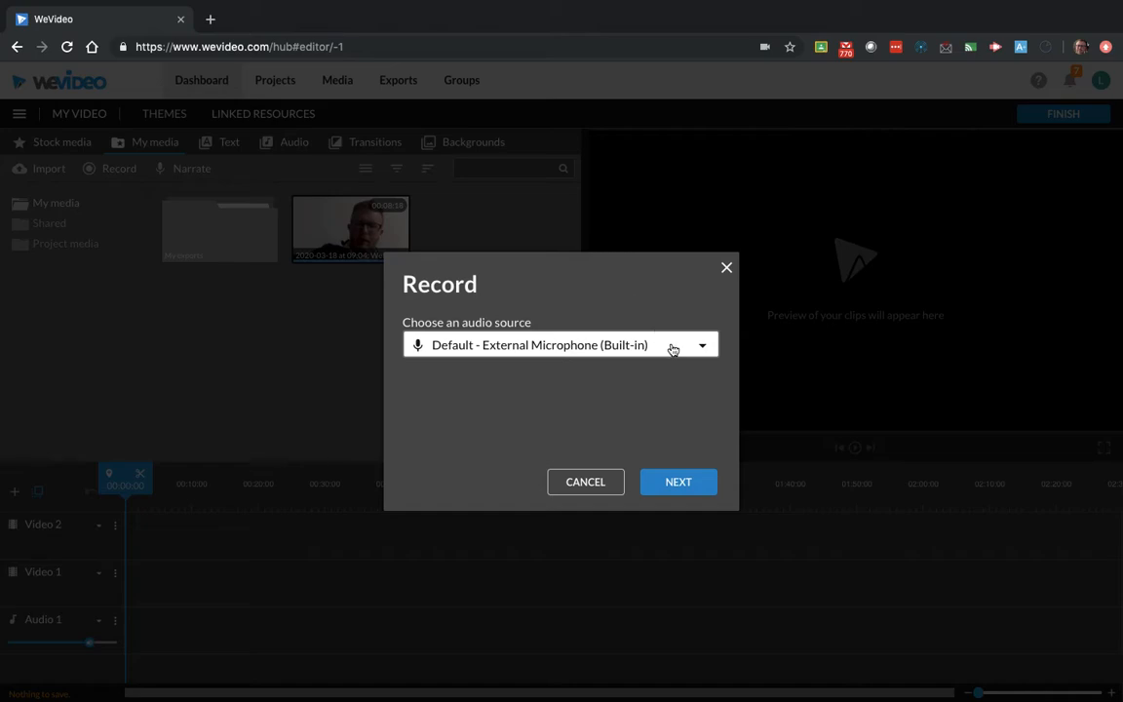
pyautogui.click(673, 484)
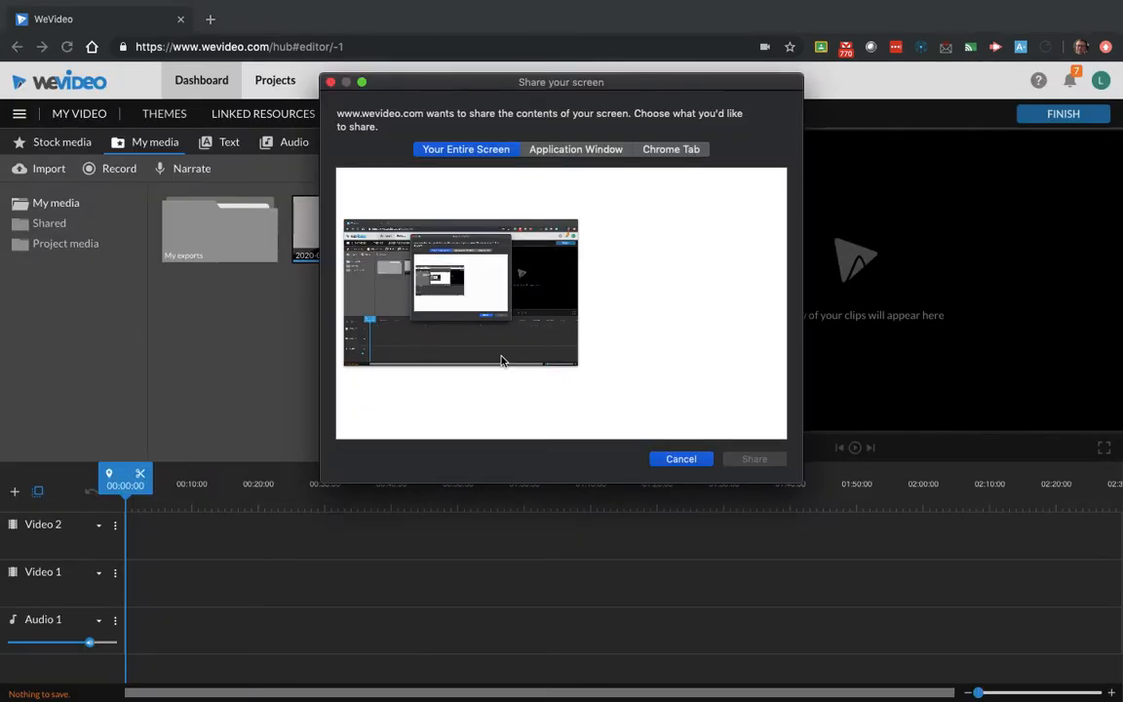
# - Record the entire screen for about 15 seconds and save the recording to My media
pyautogui.click(565, 152)
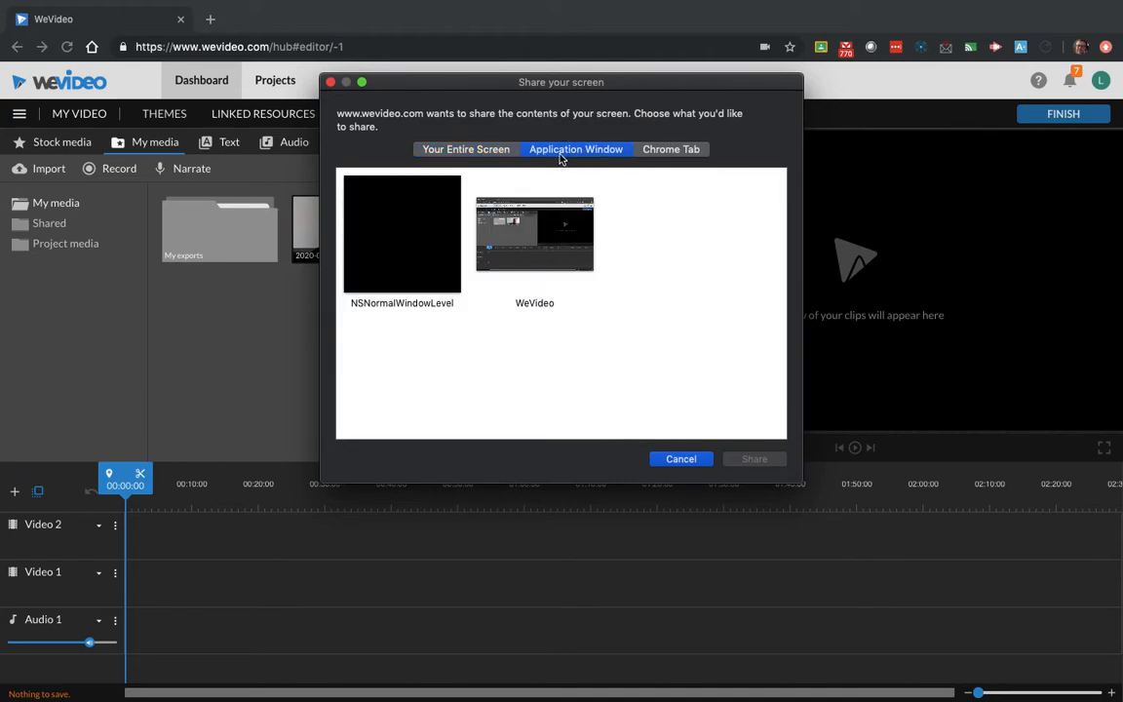
pyautogui.click(481, 156)
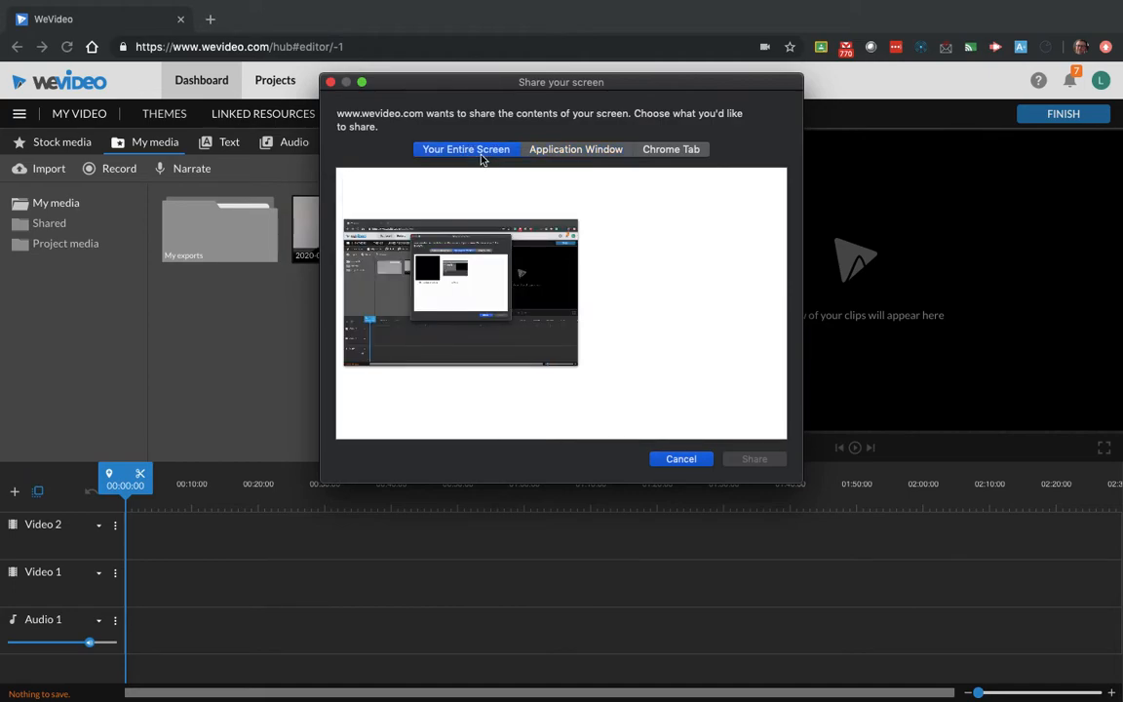
pyautogui.click(672, 154)
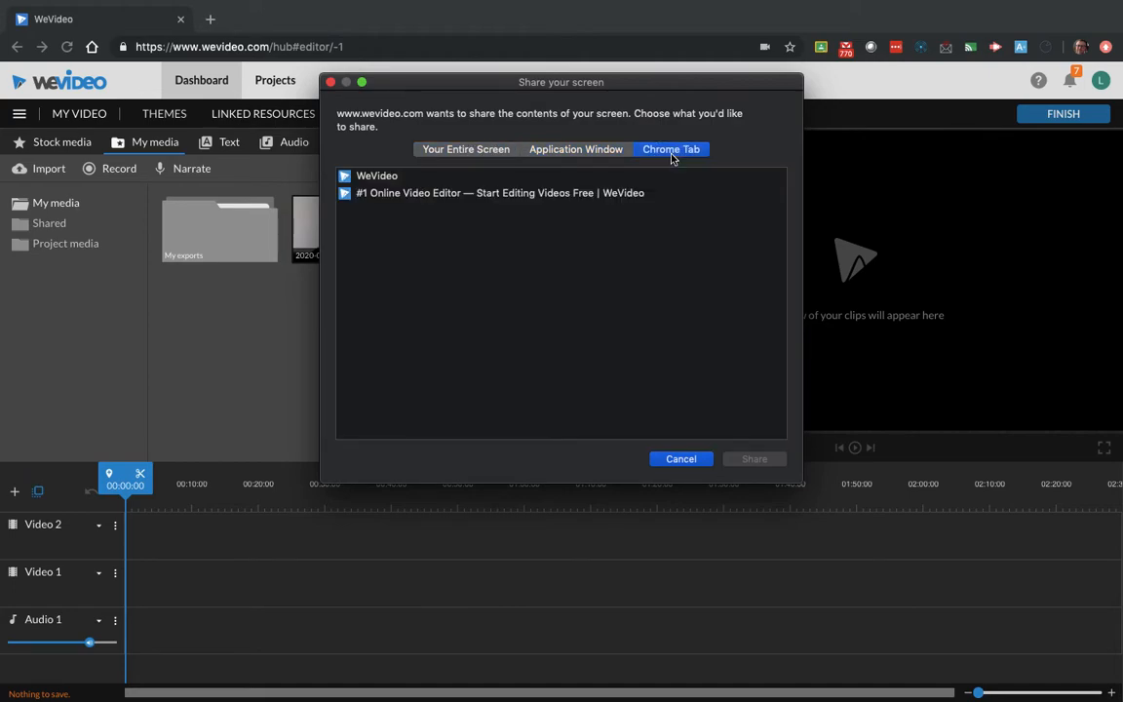
pyautogui.click(432, 151)
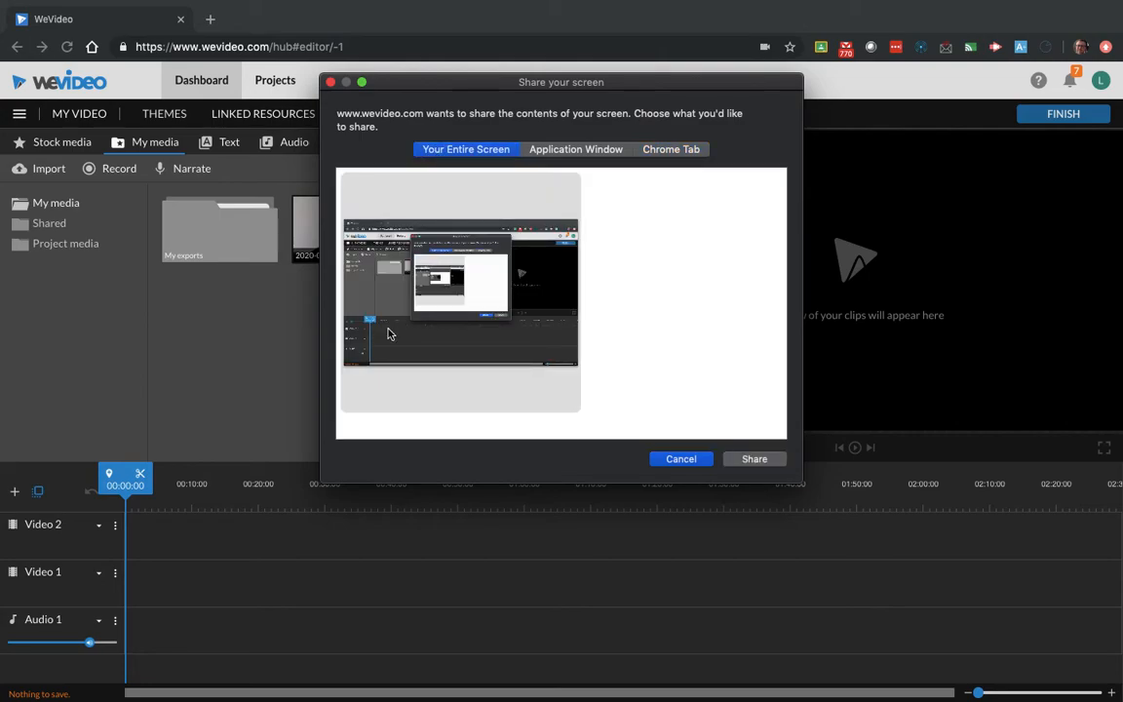
pyautogui.click(763, 463)
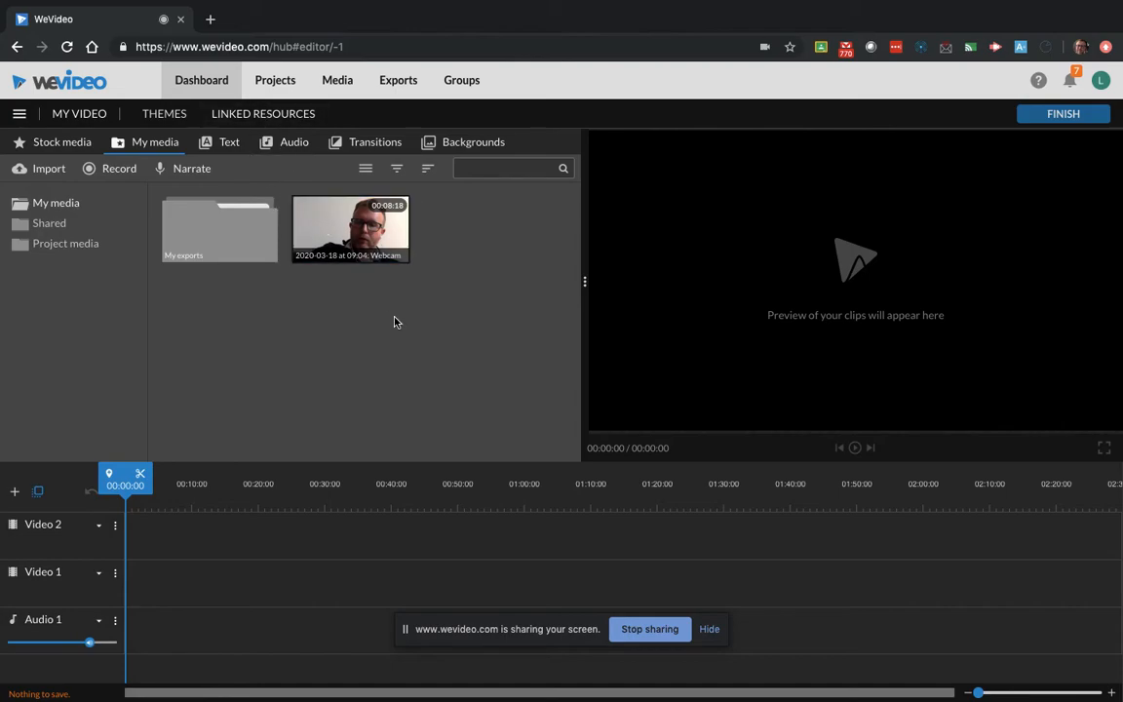
pyautogui.click(636, 635)
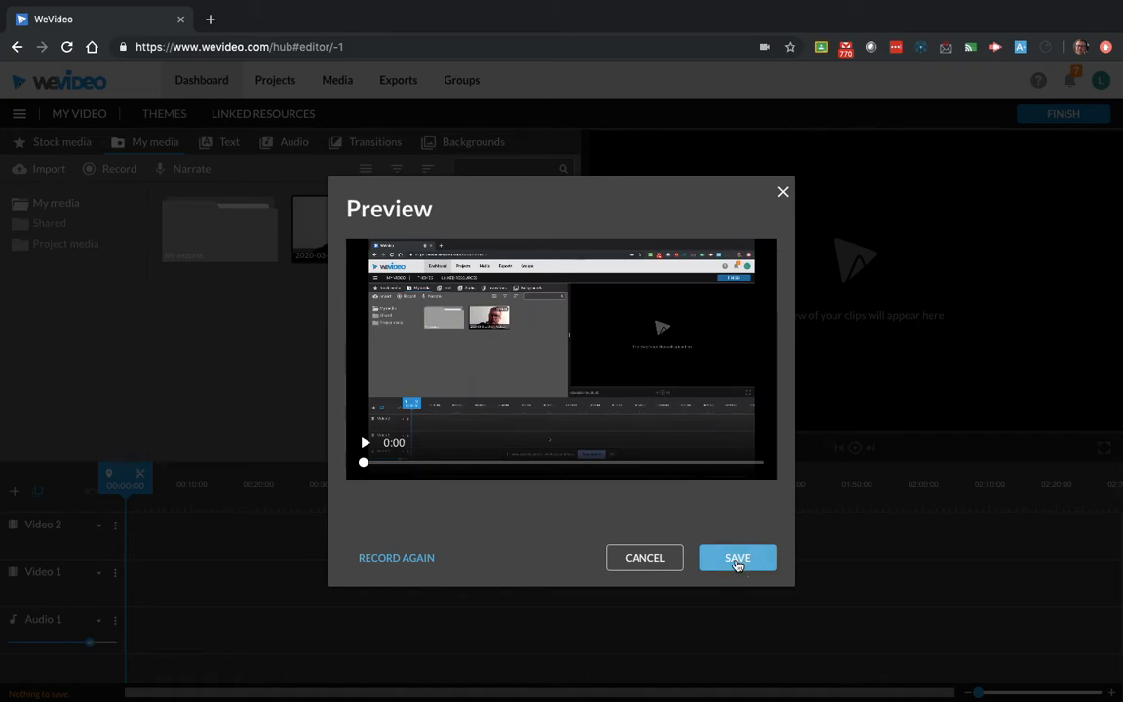
pyautogui.click(737, 557)
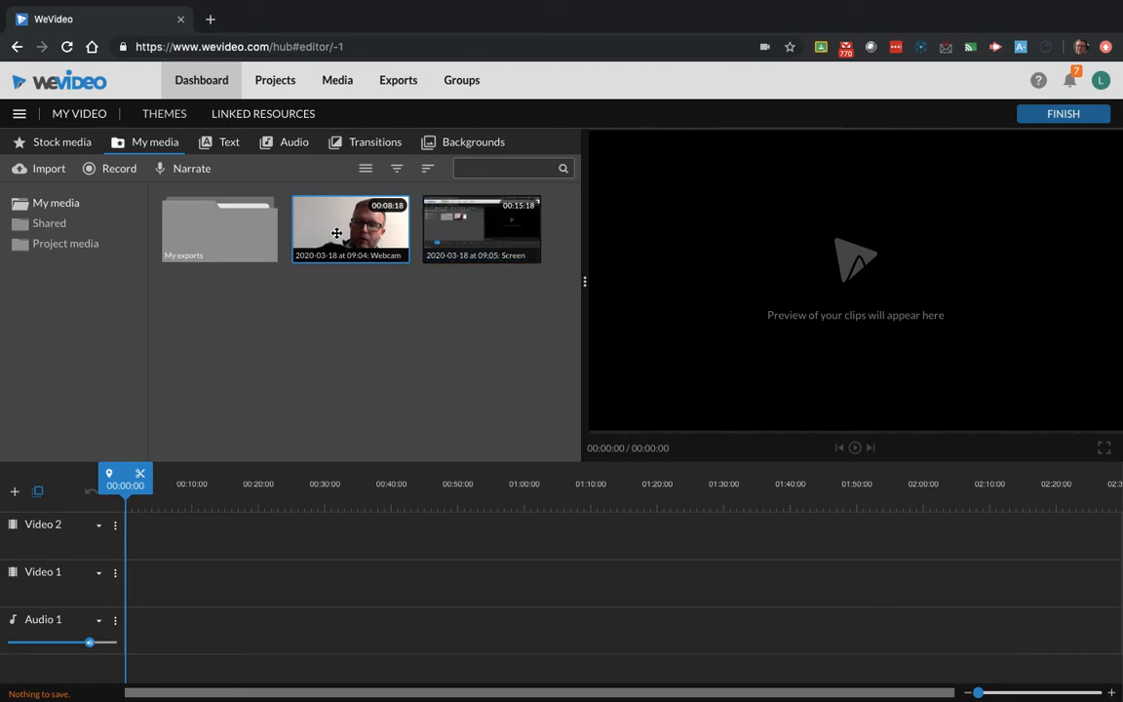
# - Place the webcam clip at the start of the Video 1 track
pyautogui.moveTo(357, 250); pyautogui.dragTo(144, 599)
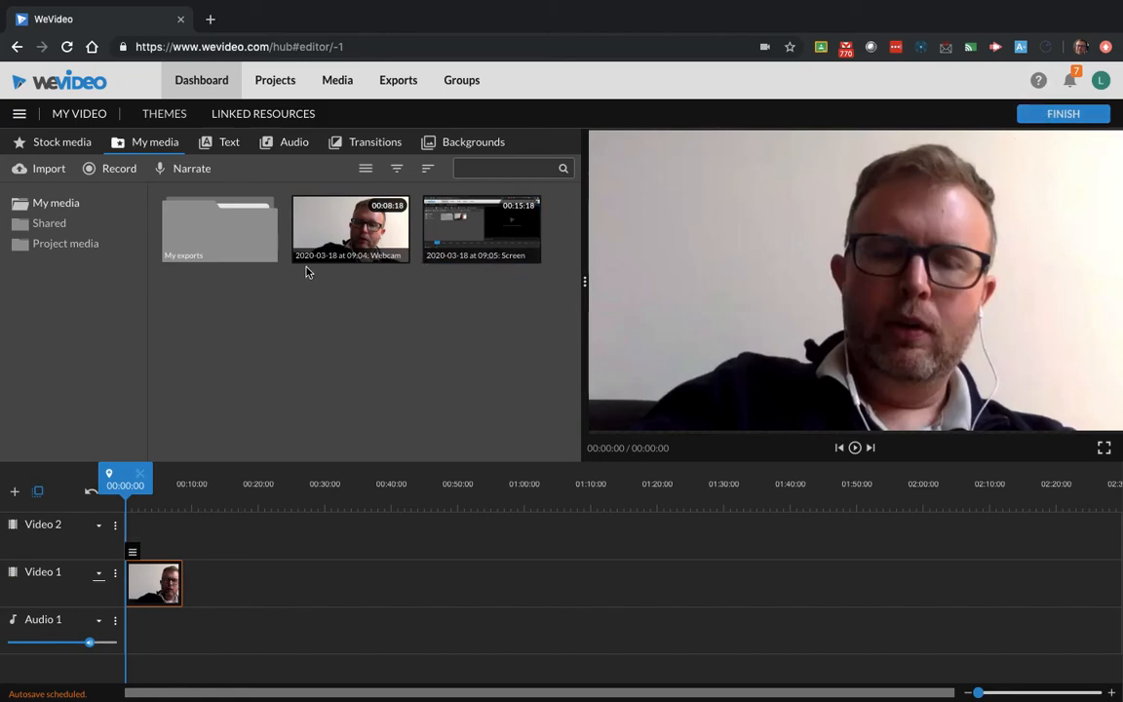
pyautogui.moveTo(312, 214); pyautogui.dragTo(353, 238)
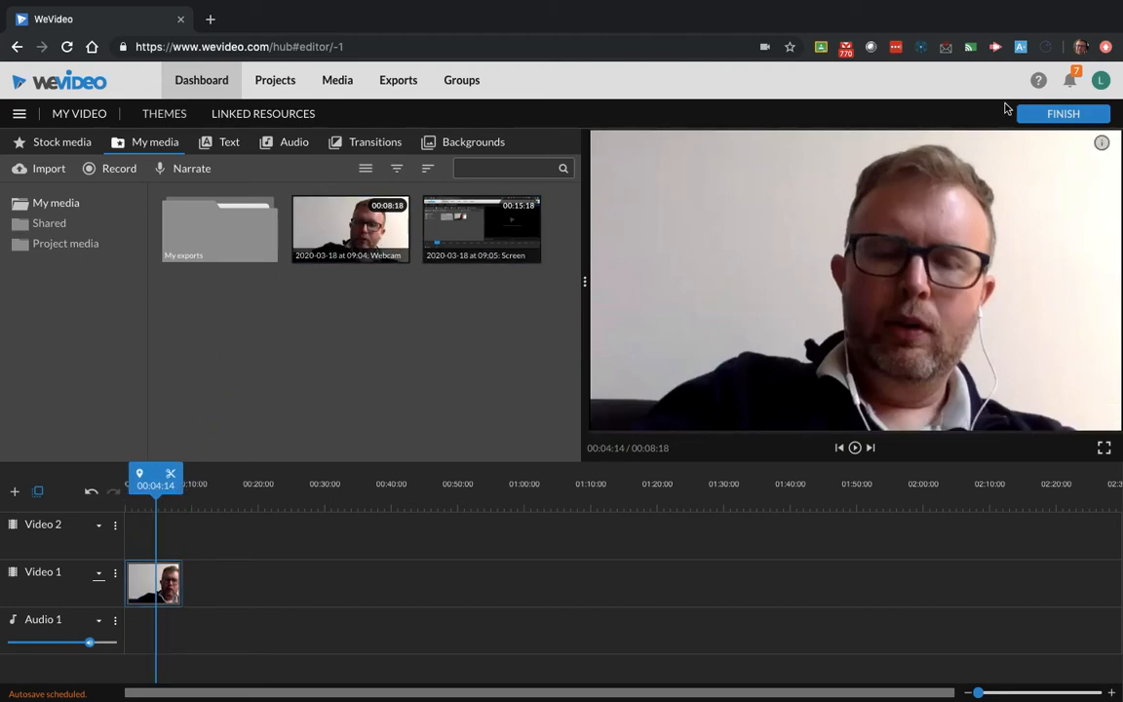
# - Finish the edit and title the export Testing
pyautogui.click(1061, 119)
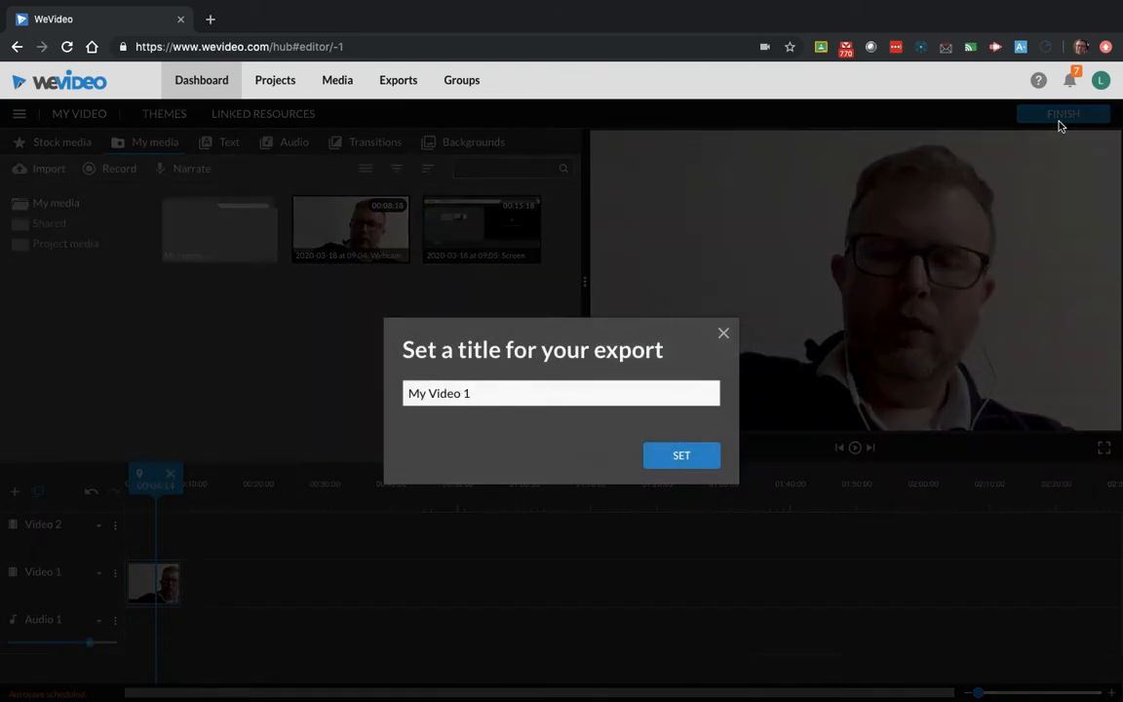
pyautogui.tripleClick(504, 397)
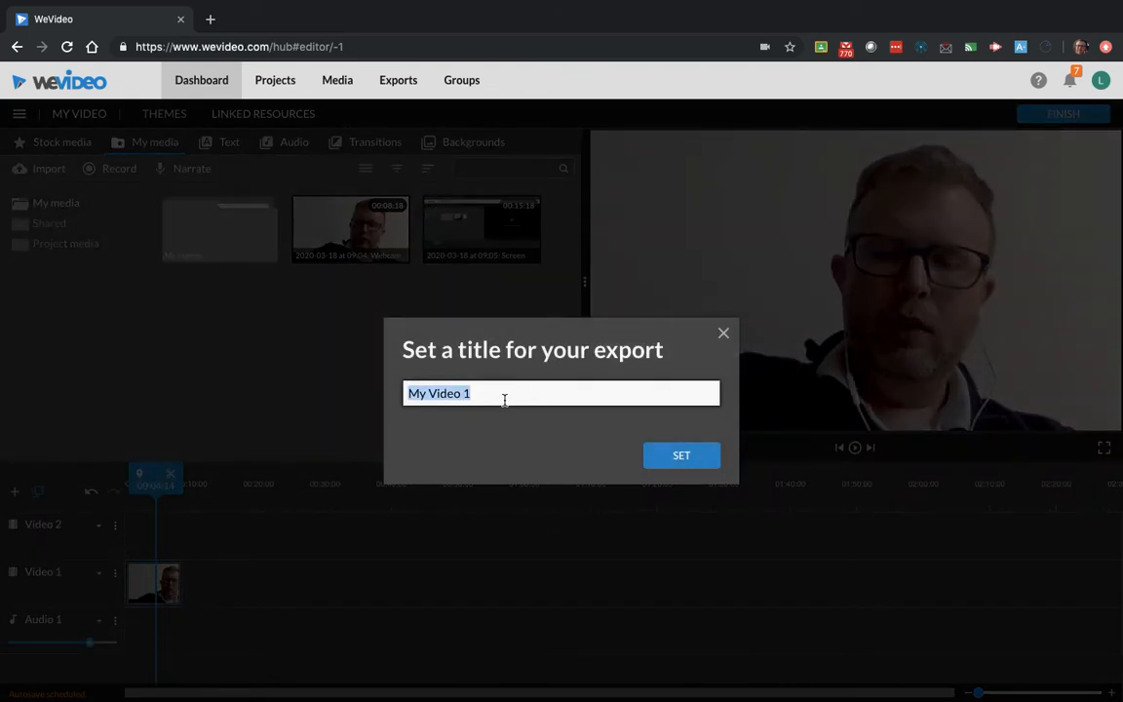
pyautogui.write('Testing')
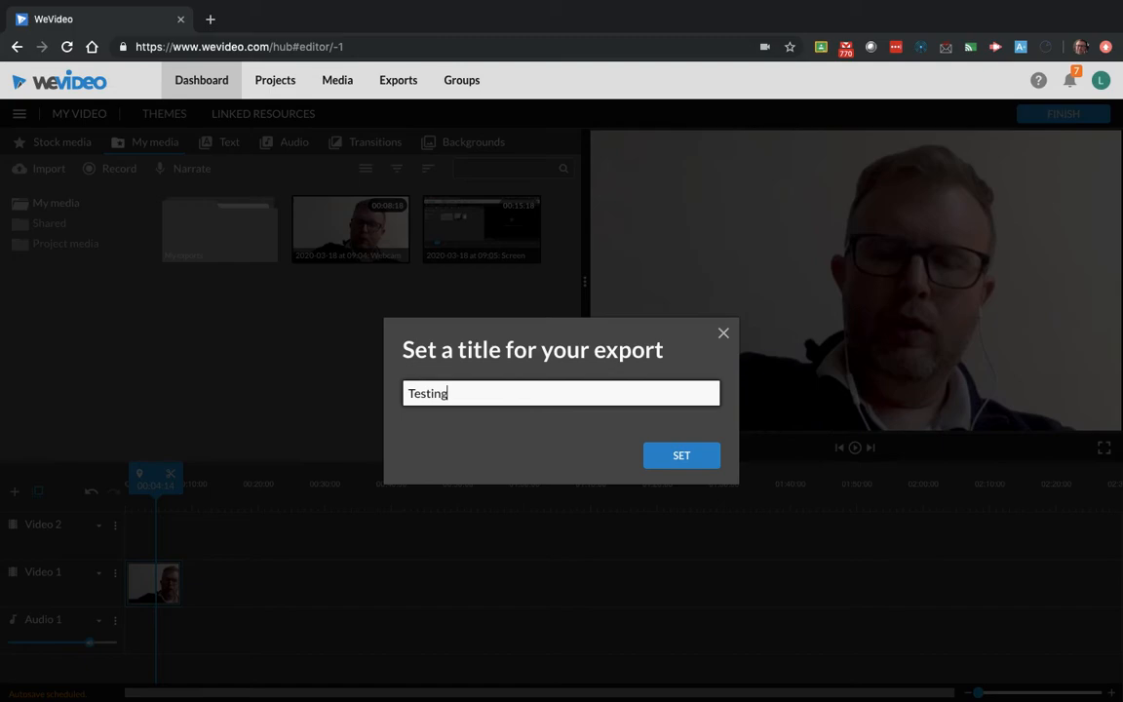
pyautogui.click(673, 455)
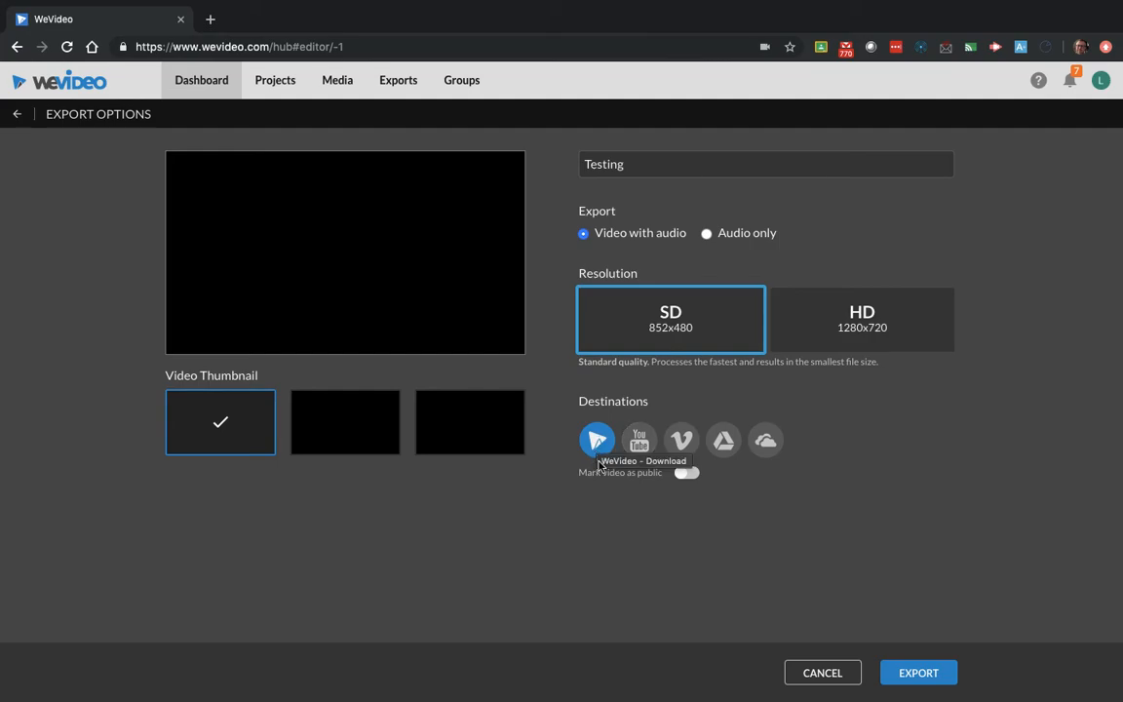
# - Mark the video as public, add Google Drive as a destination besides WeVideo, and start the export
pyautogui.click(685, 474)
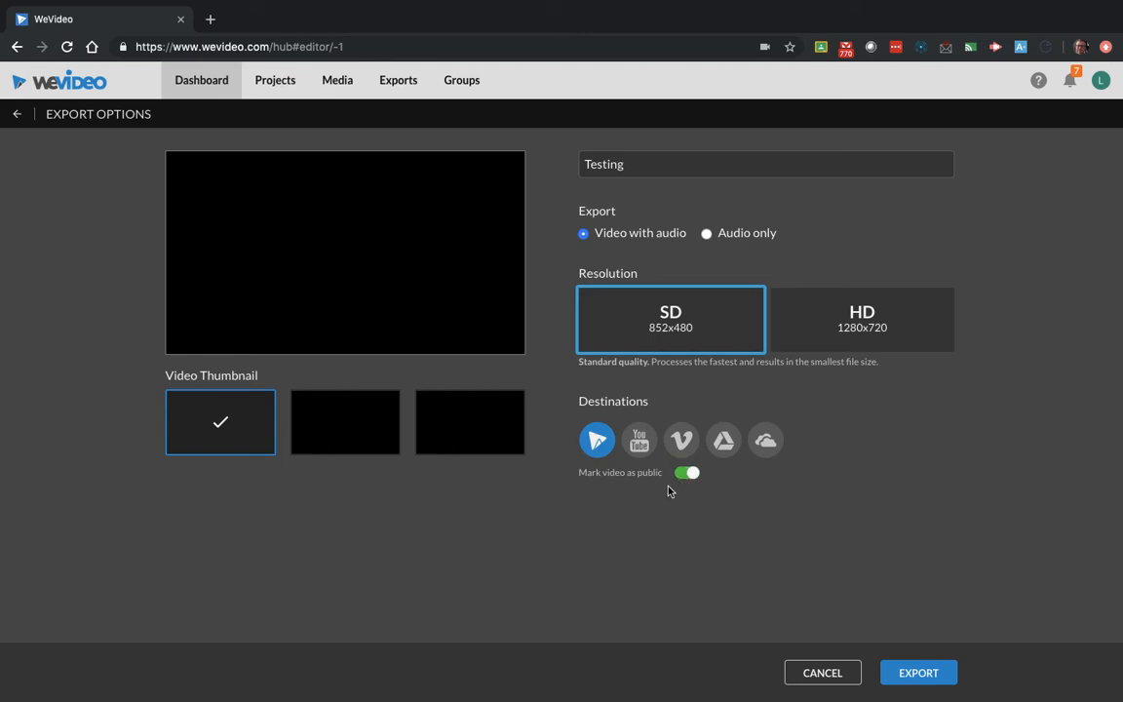
pyautogui.click(640, 441)
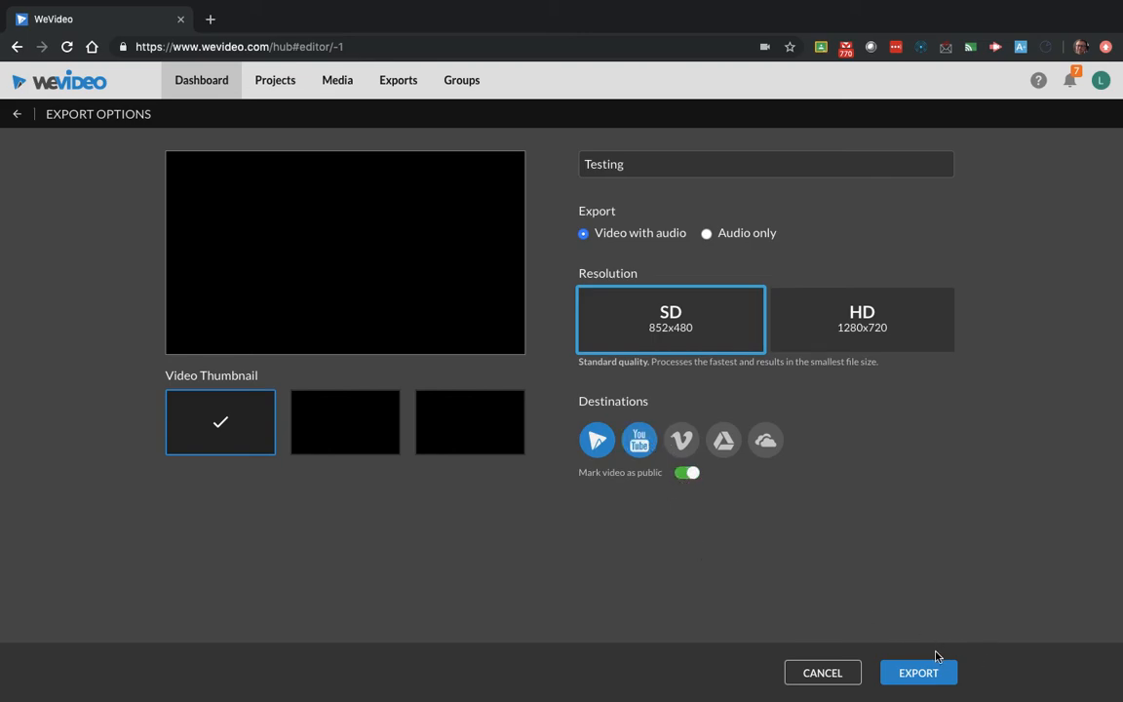
pyautogui.click(723, 440)
pyautogui.click(642, 451)
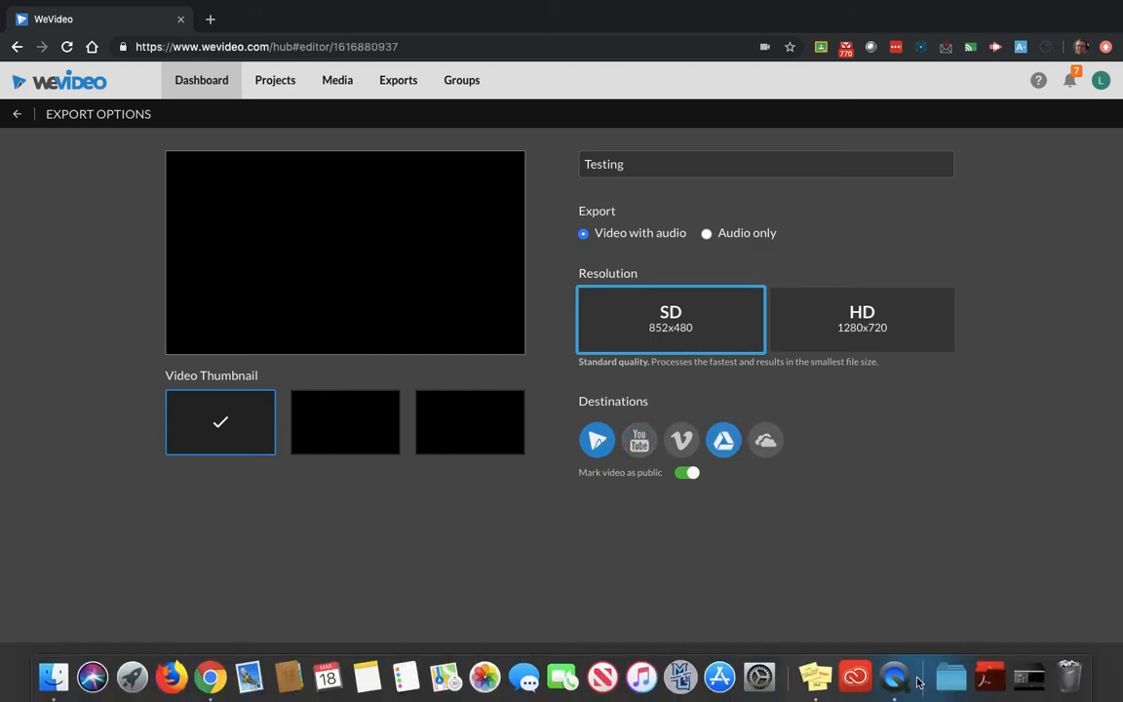
pyautogui.click(902, 672)
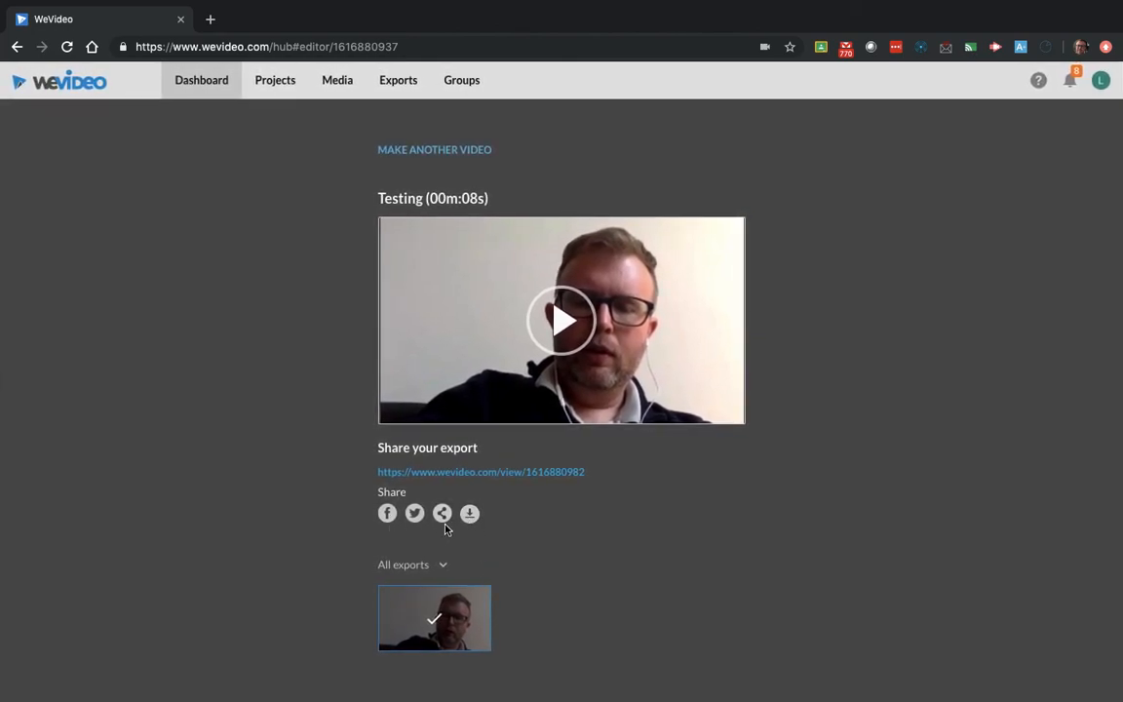
# - Return to the dashboard and look over the recent edits
pyautogui.click(197, 85)
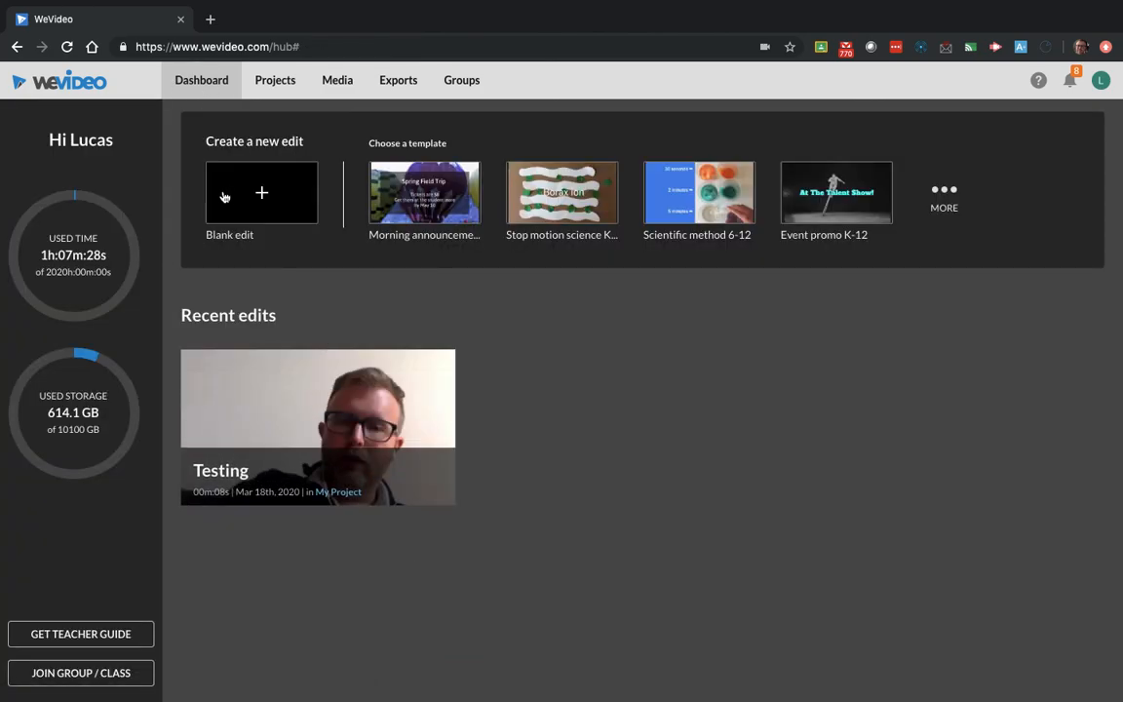
pyautogui.moveTo(329, 407)
pyautogui.moveTo(525, 5)
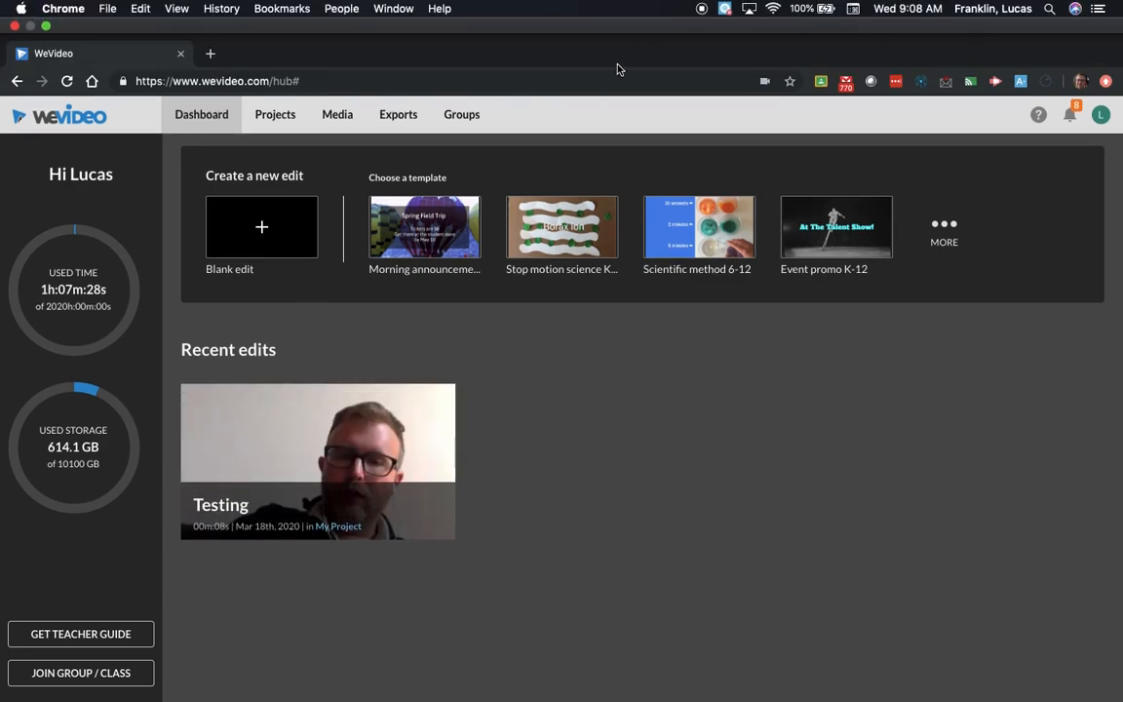